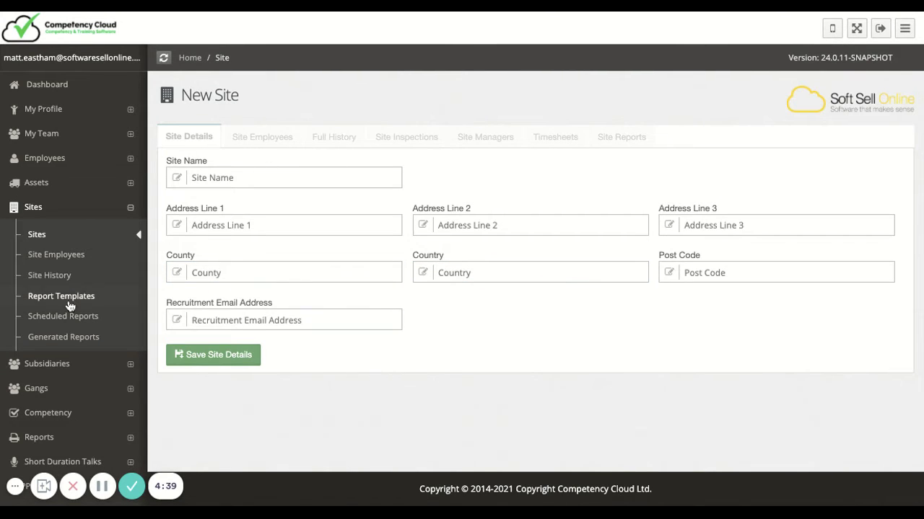
# - Open the Home Site record and review its current employees and full employee history
pyautogui.click(48, 237)
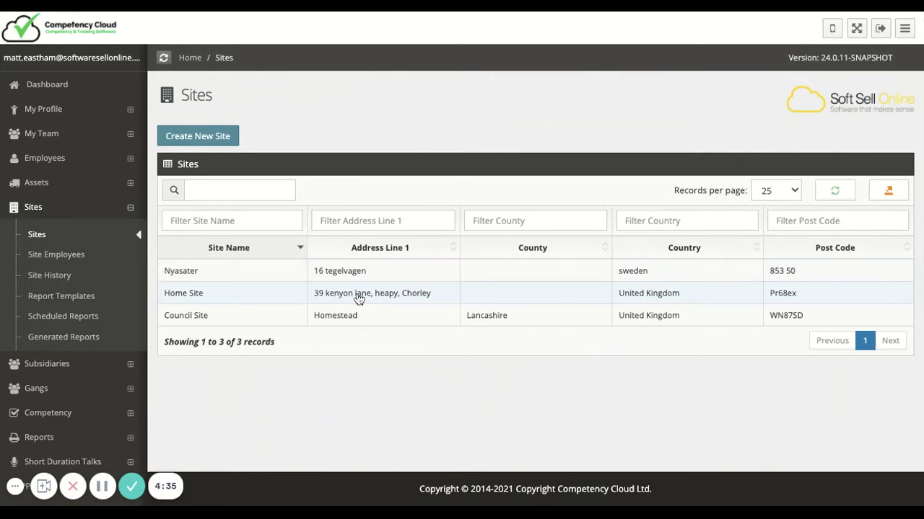
pyautogui.click(357, 298)
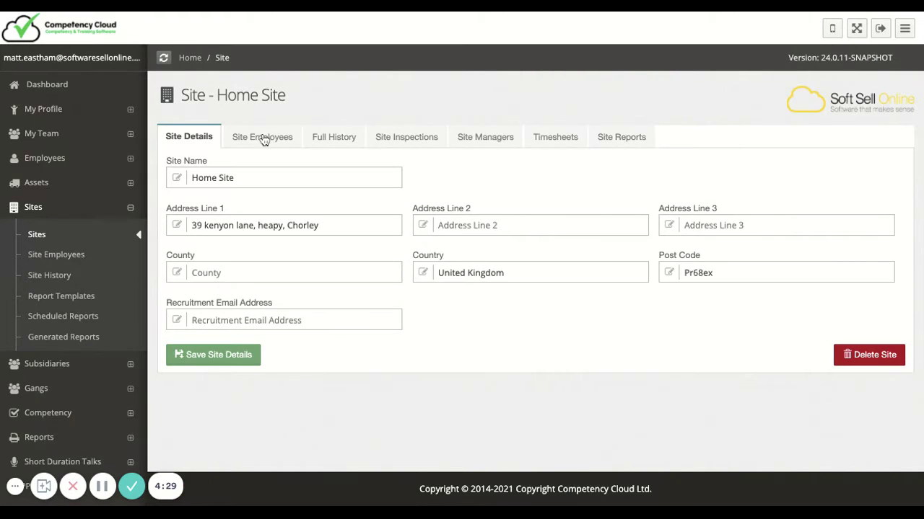
pyautogui.click(258, 141)
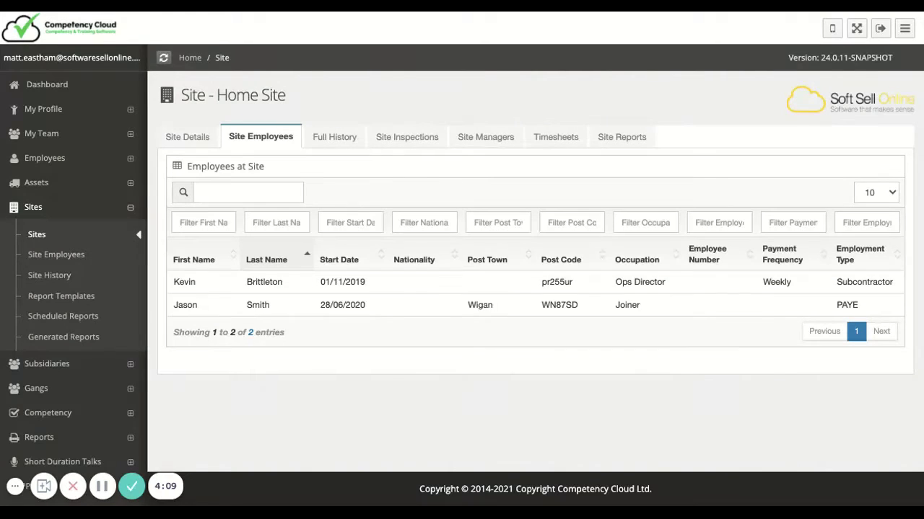
pyautogui.click(332, 140)
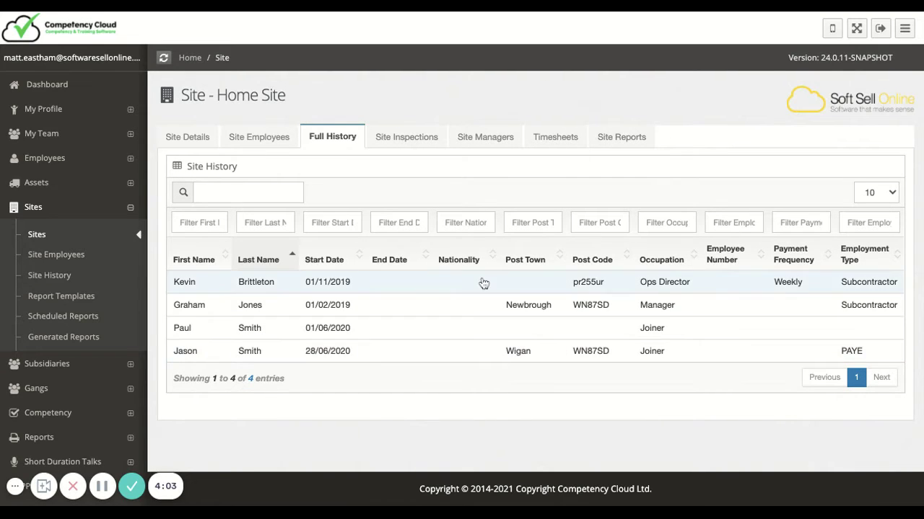
# - Review Home Site's inspections and its inspection schedules
pyautogui.click(407, 141)
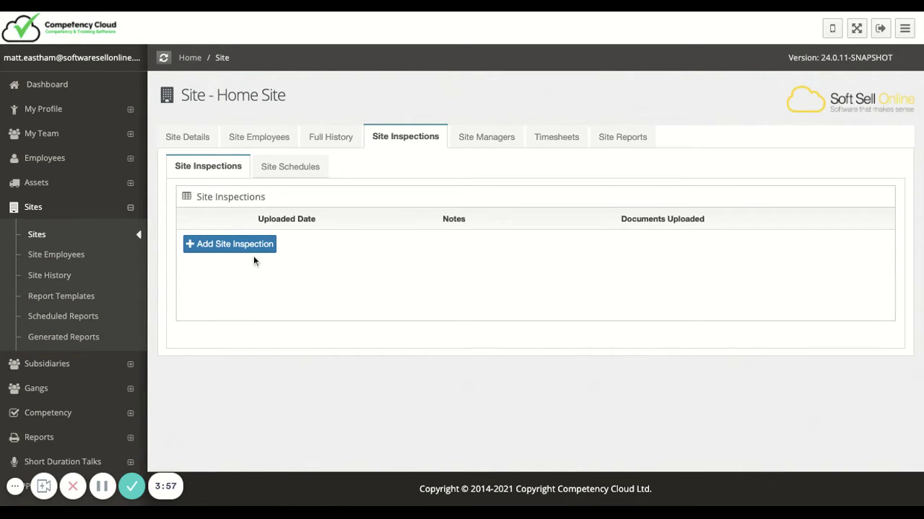
pyautogui.click(284, 173)
pyautogui.click(215, 168)
# - View Home Site's managers and check the actions available for the first manager listed
pyautogui.click(489, 137)
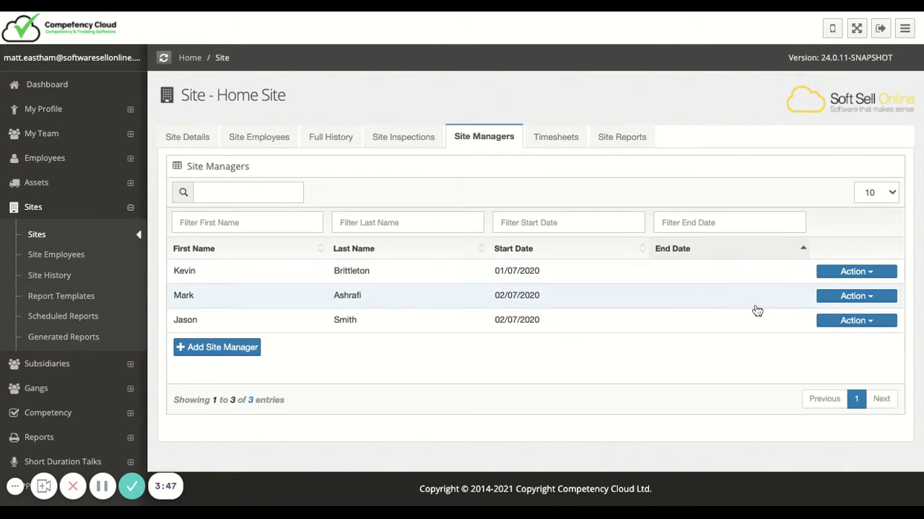
pyautogui.click(847, 275)
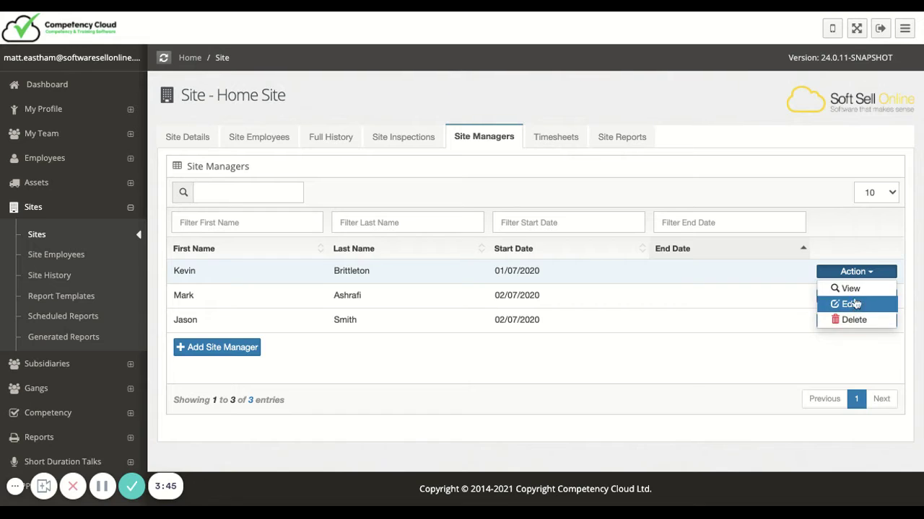
pyautogui.click(581, 375)
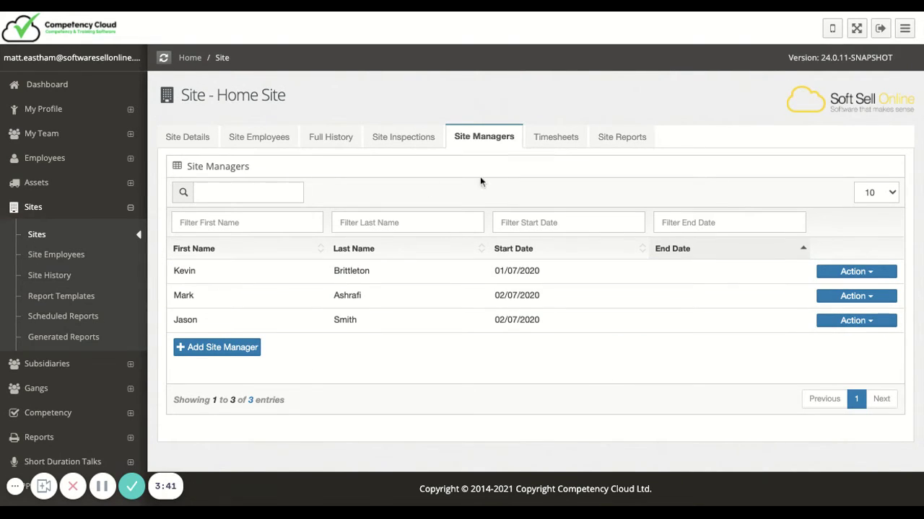
# - Examine Home Site's timesheet QR codes for Clock In, Clock Out and Clock In/Out, including their download sizes
pyautogui.click(547, 142)
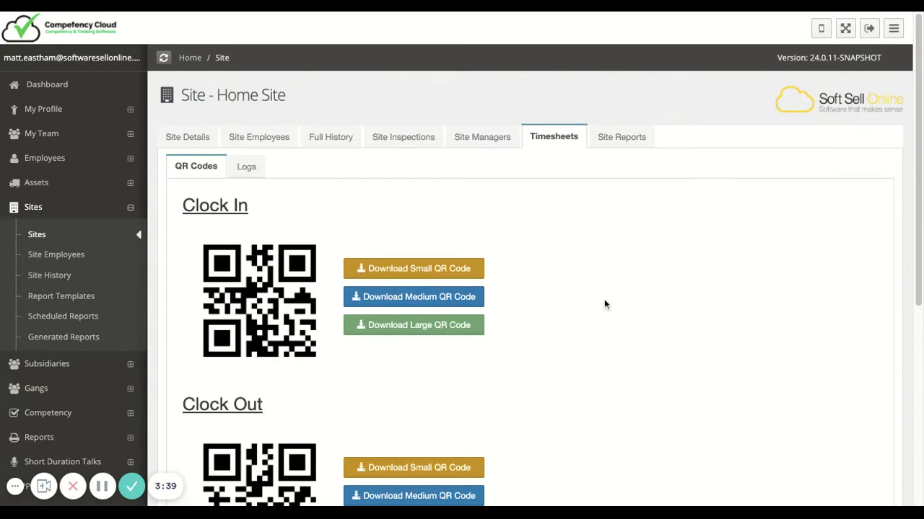
pyautogui.scroll(-5, 604, 303)
pyautogui.scroll(-2, 548, 298)
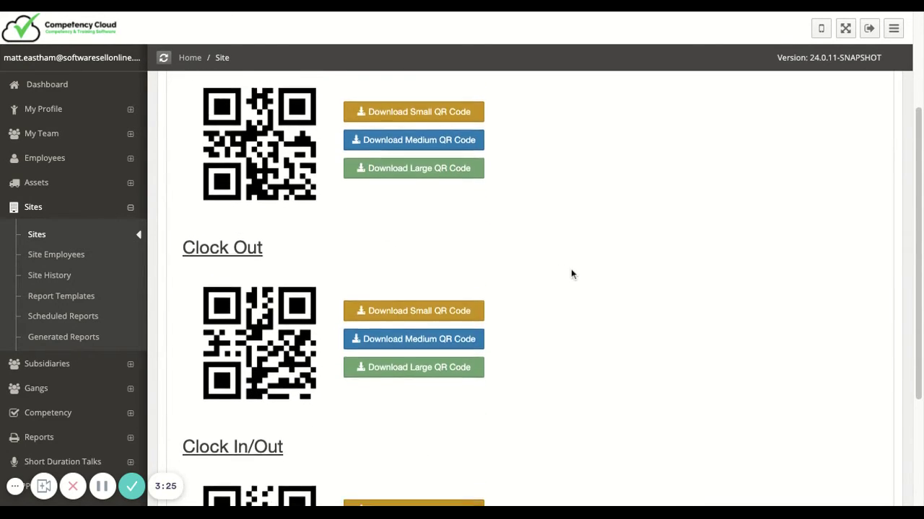
pyautogui.scroll(1, 570, 270)
pyautogui.scroll(-1, 570, 270)
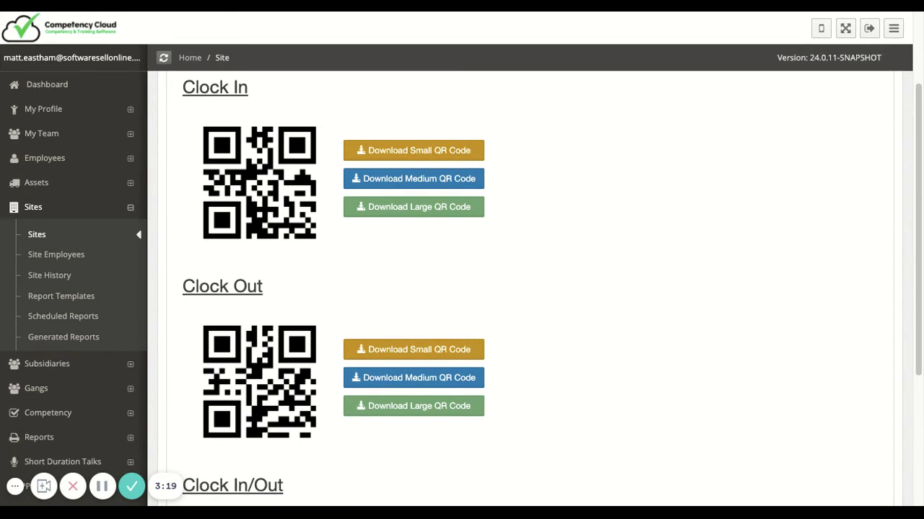
pyautogui.scroll(-1, 552, 275)
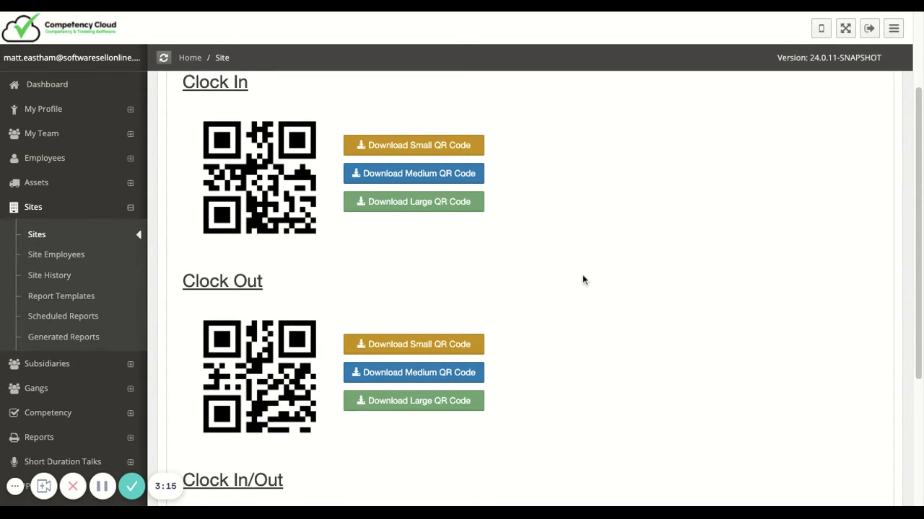
pyautogui.scroll(-10, 583, 280)
pyautogui.scroll(15, 583, 280)
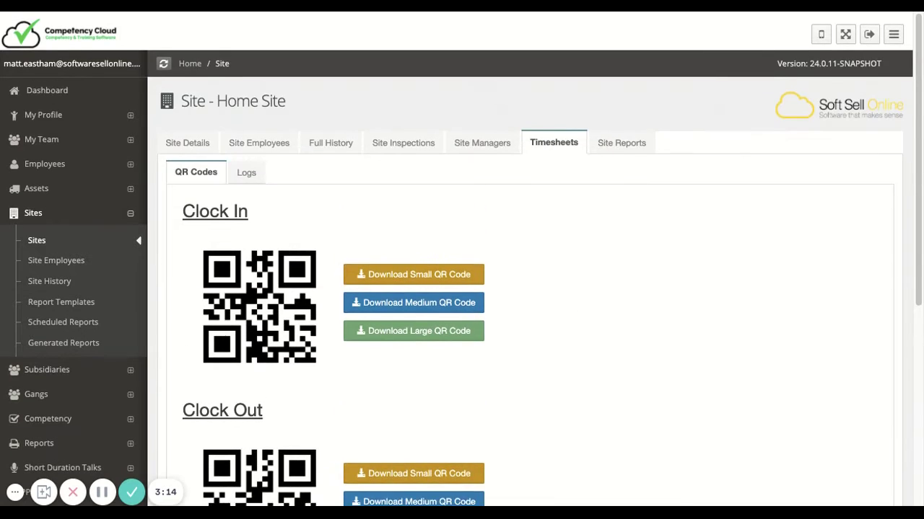
pyautogui.scroll(-1, 583, 274)
# - Review Home Site's timesheet logs and the site reports that can be generated for it
pyautogui.click(244, 171)
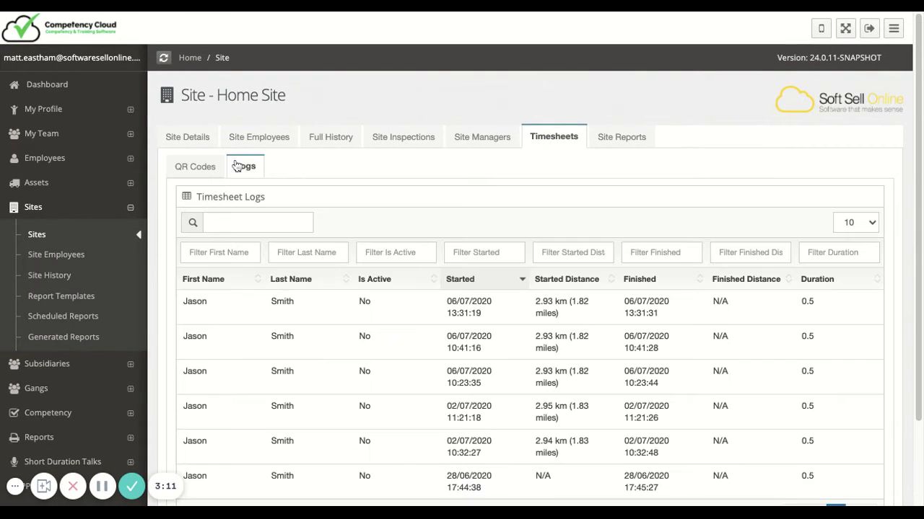
pyautogui.scroll(-3, 501, 245)
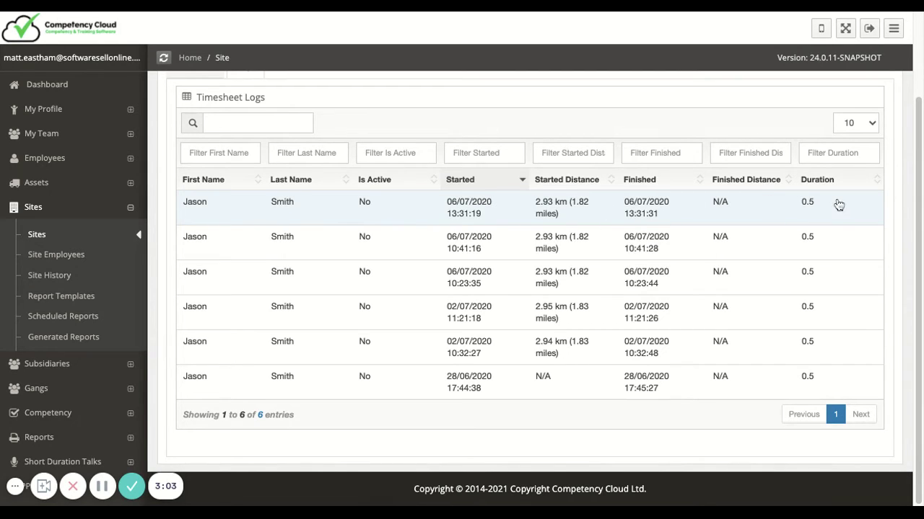
pyautogui.scroll(2, 712, 320)
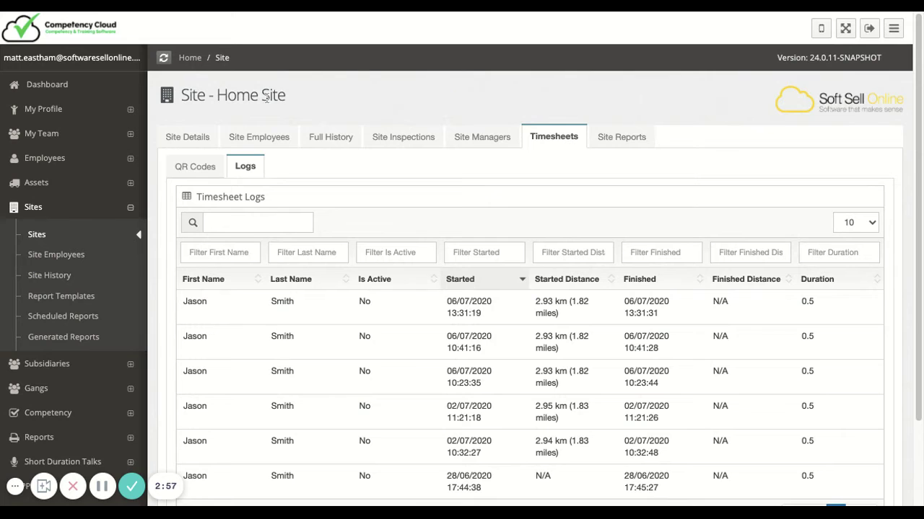
pyautogui.scroll(-2, 642, 238)
pyautogui.scroll(2, 639, 200)
pyautogui.click(621, 138)
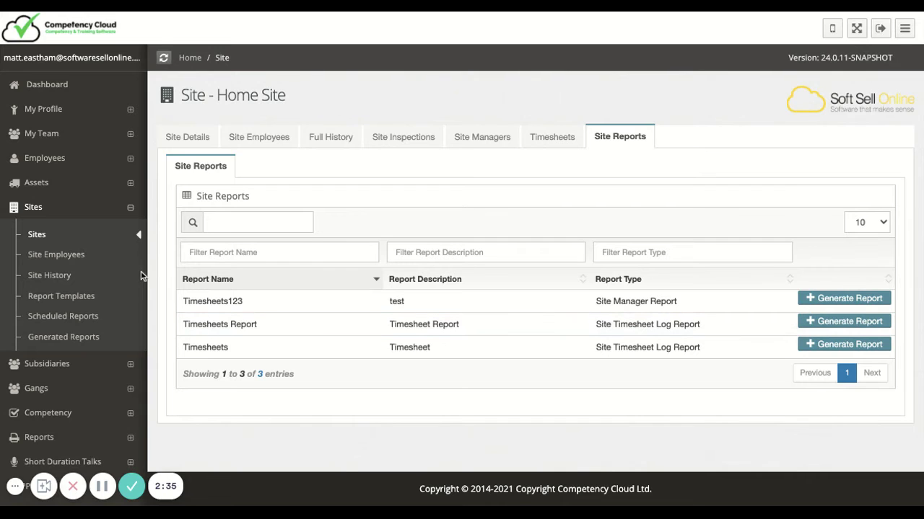
# - List the employees at Home Site from the overview of employees across all sites
pyautogui.click(67, 258)
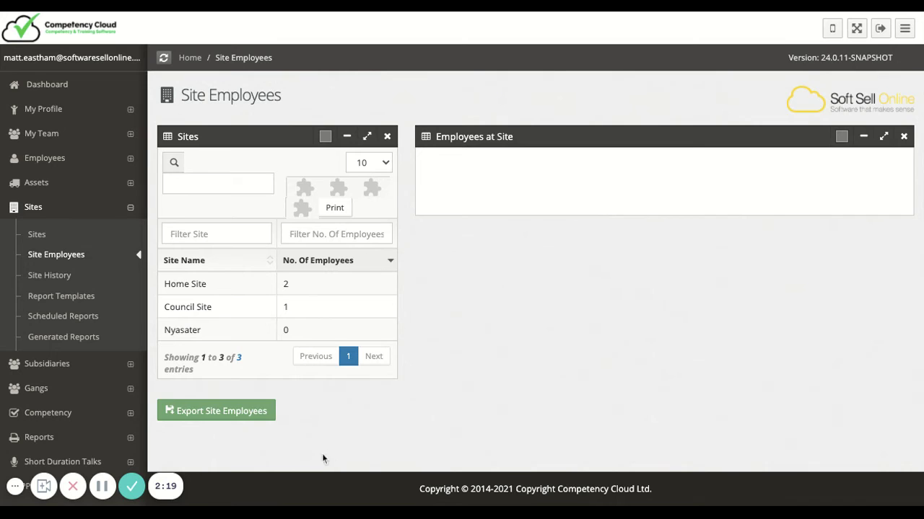
pyautogui.click(296, 285)
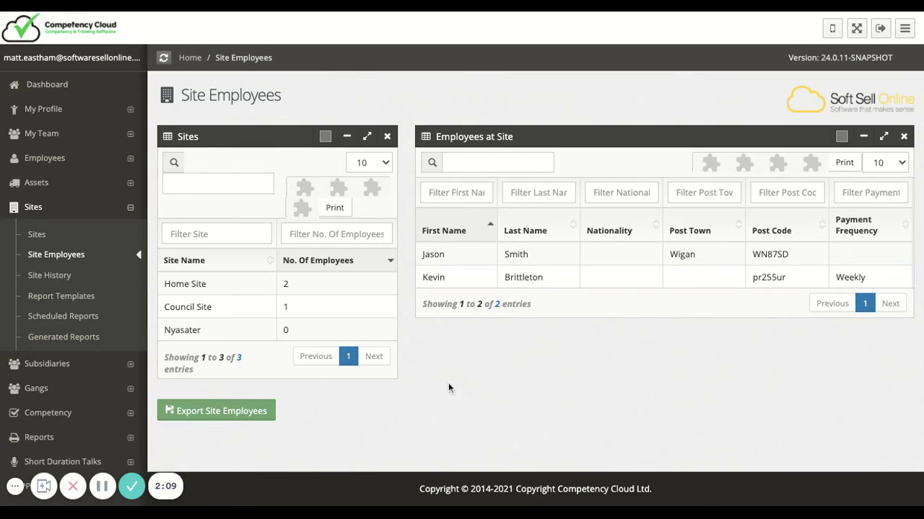
# - Review the site history upload help, the new site history upload option and the previous site histories
pyautogui.click(64, 277)
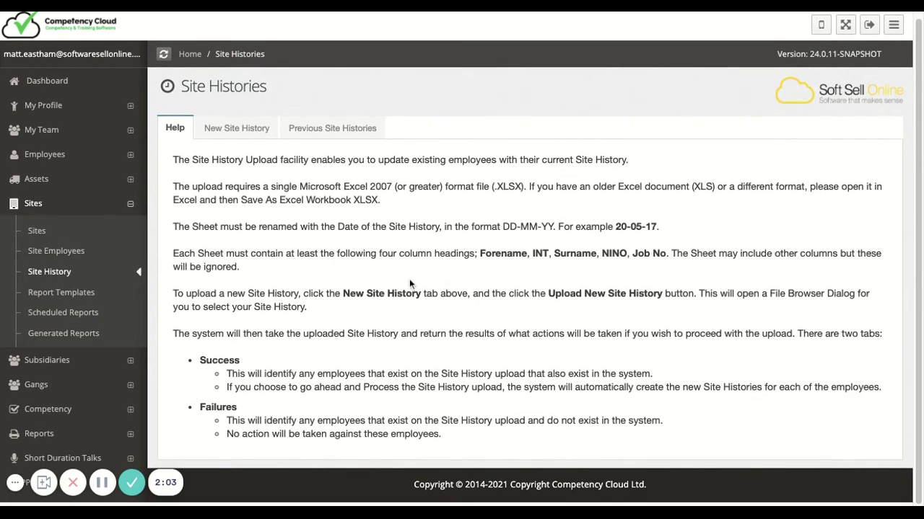
pyautogui.click(237, 137)
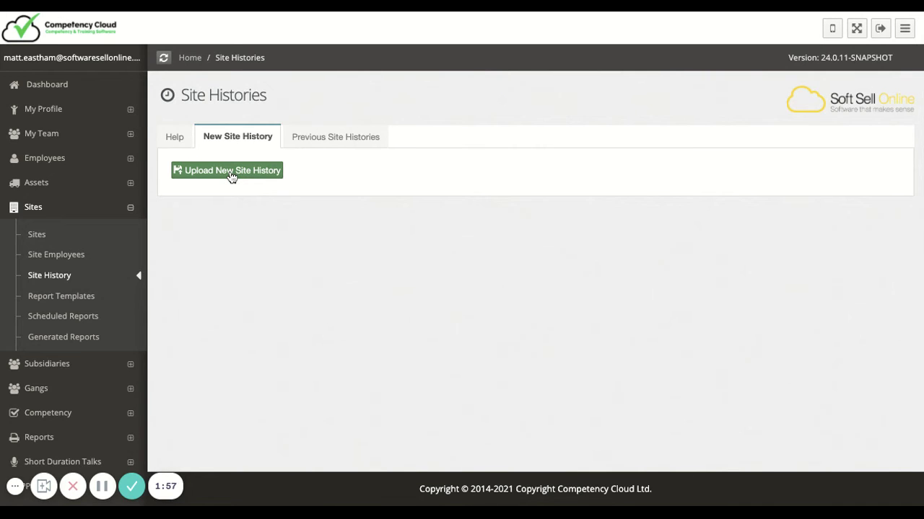
pyautogui.click(339, 138)
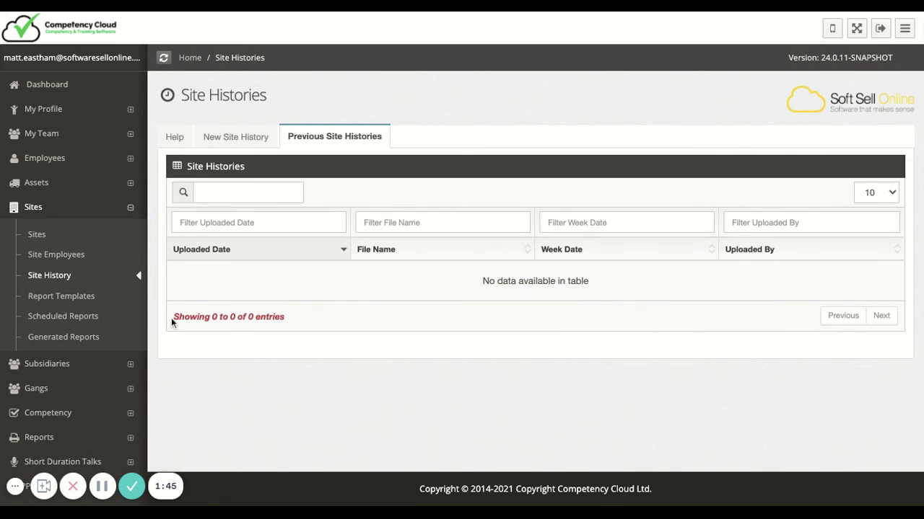
# - View the site report templates and open a blank form for a new site report
pyautogui.click(64, 296)
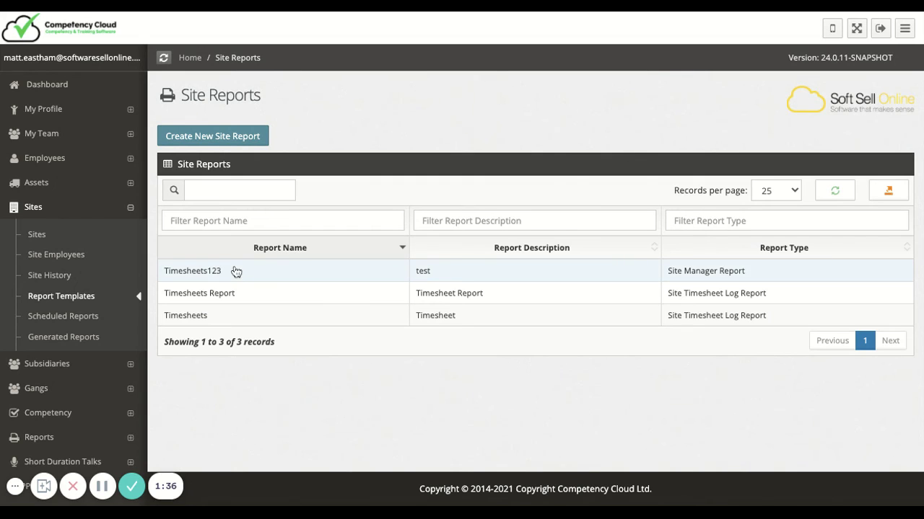
pyautogui.click(209, 145)
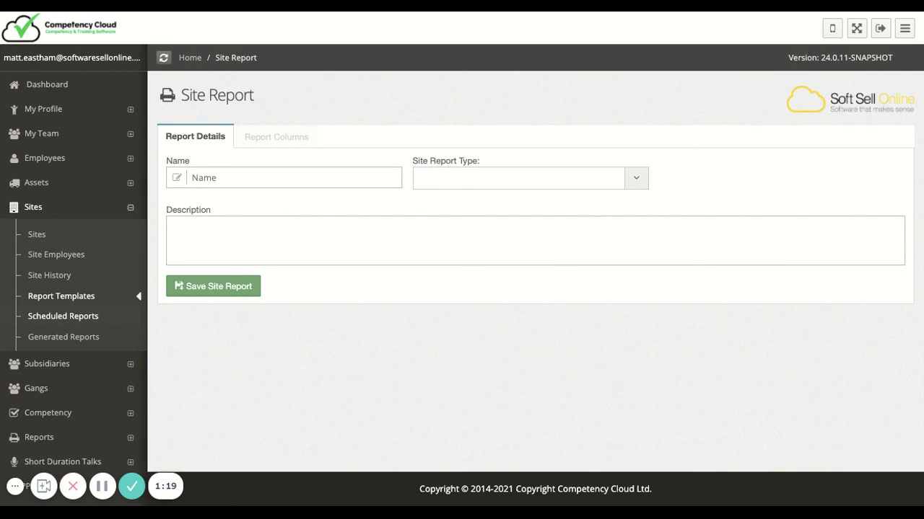
# - View the scheduled site reports and open the list of generated site reports
pyautogui.click(62, 319)
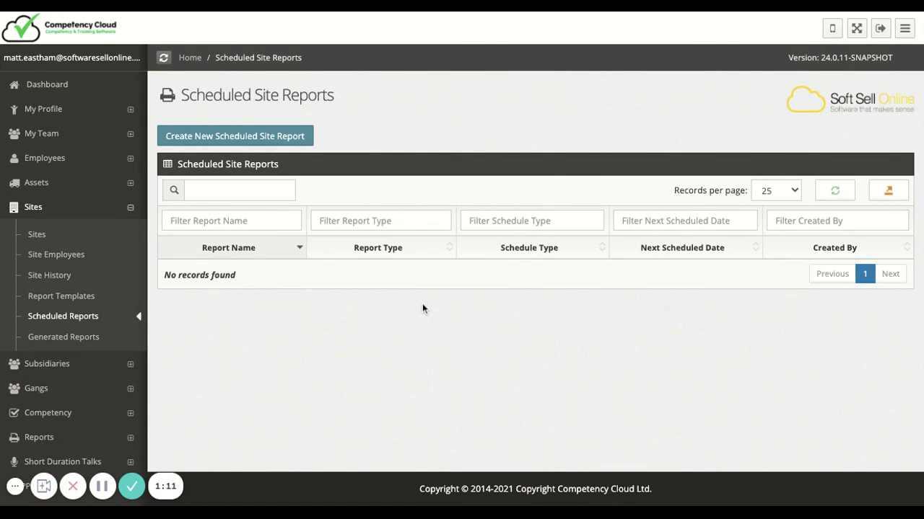
pyautogui.click(68, 337)
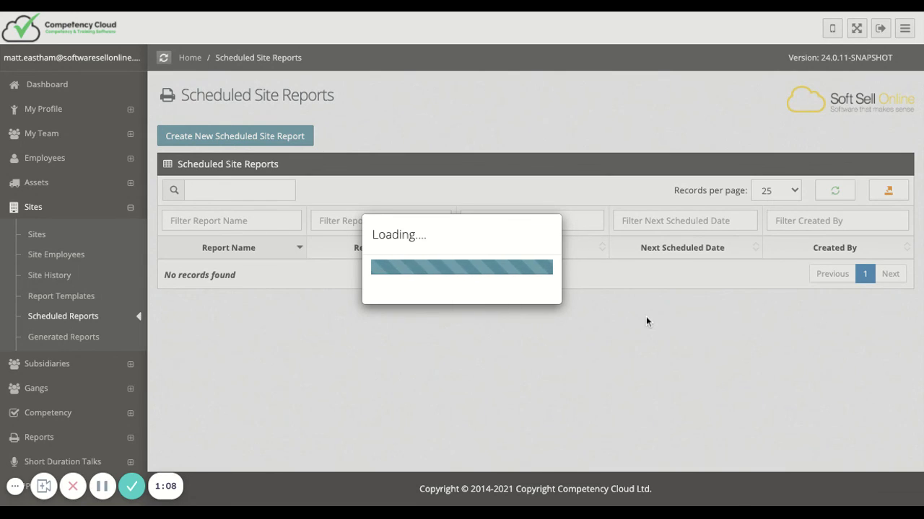